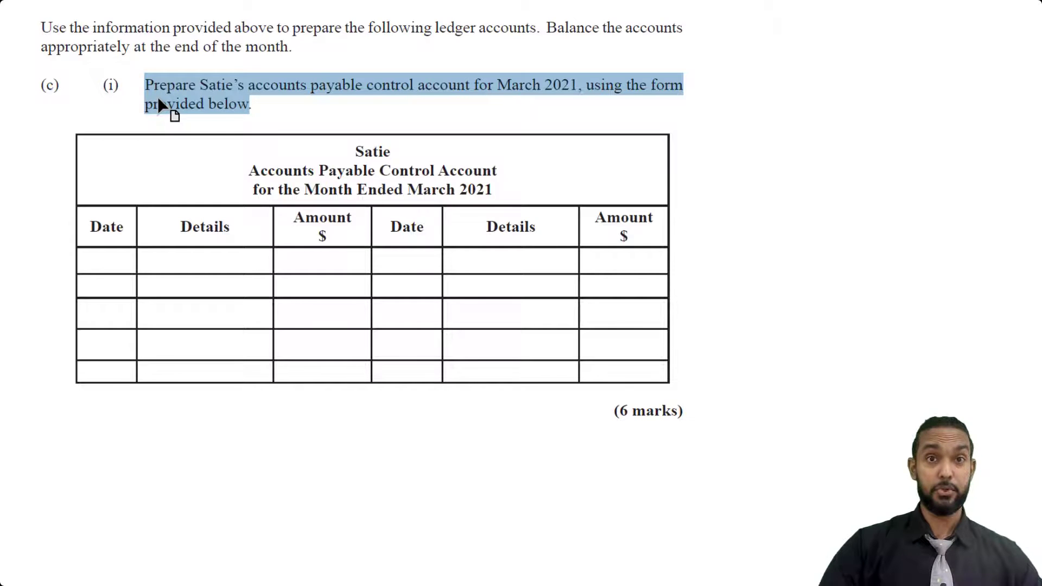
# Scroll down to part (ii) and highlight the accounts receivable control account instructions.
pyautogui.scroll(-2, 160, 103)
pyautogui.moveTo(145, 33); pyautogui.dragTo(287, 52)
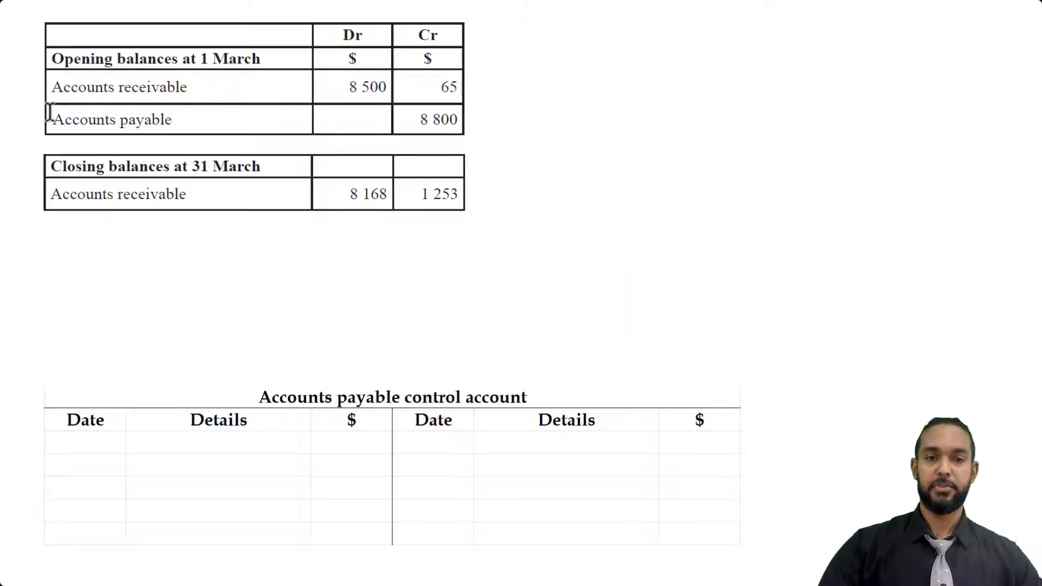
# Credit the payables control account with 1-Mar Balance at start 8,800 from the question data.
pyautogui.moveTo(51, 119); pyautogui.dragTo(177, 123)
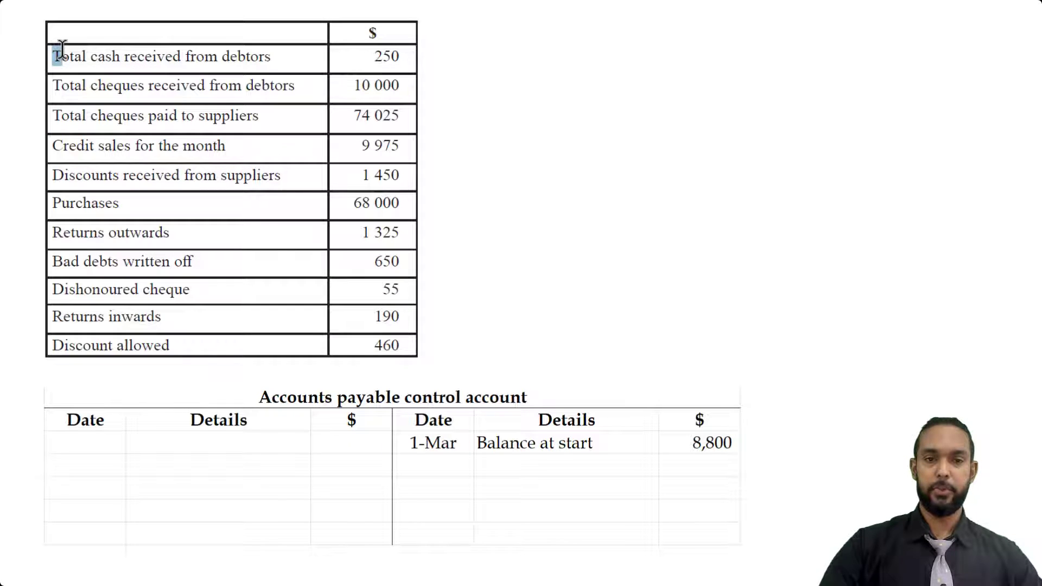
# Debit the payables control account with 31-Mar Bank 74,025 and Discounts received 1,450.
pyautogui.moveTo(54, 56); pyautogui.dragTo(235, 58)
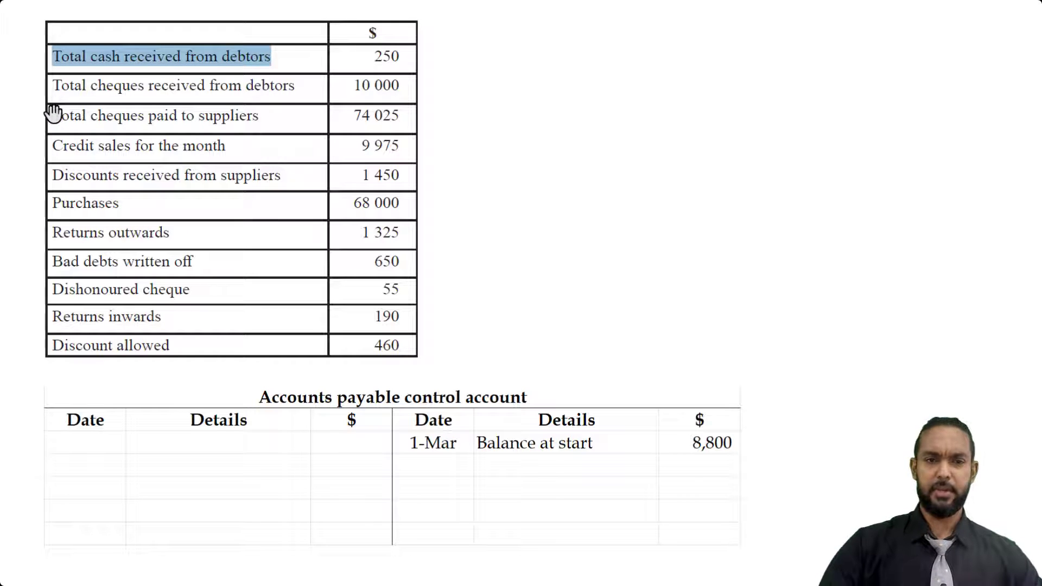
pyautogui.moveTo(53, 114); pyautogui.dragTo(263, 114)
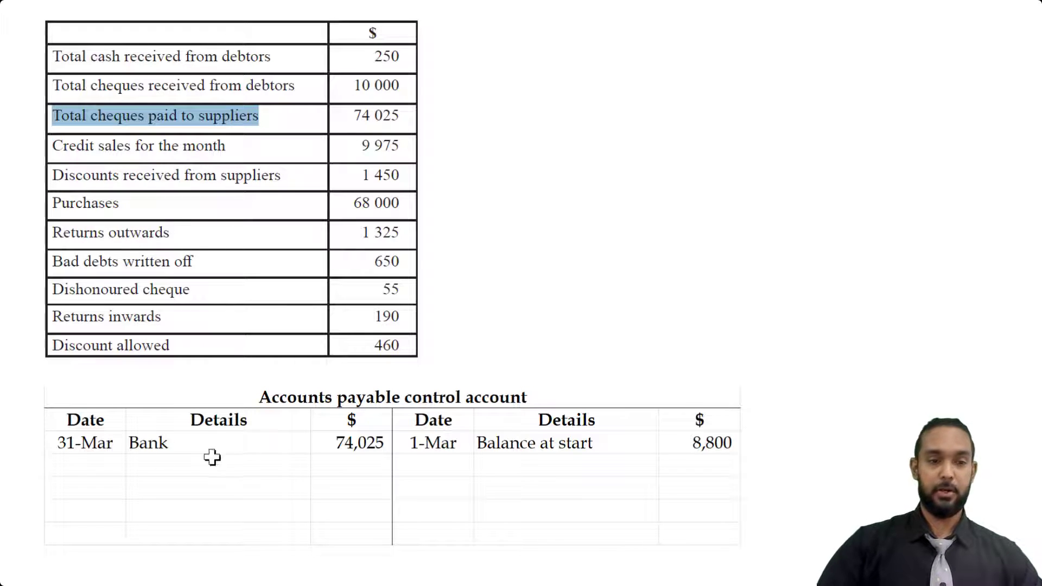
pyautogui.moveTo(106, 432); pyautogui.dragTo(348, 437)
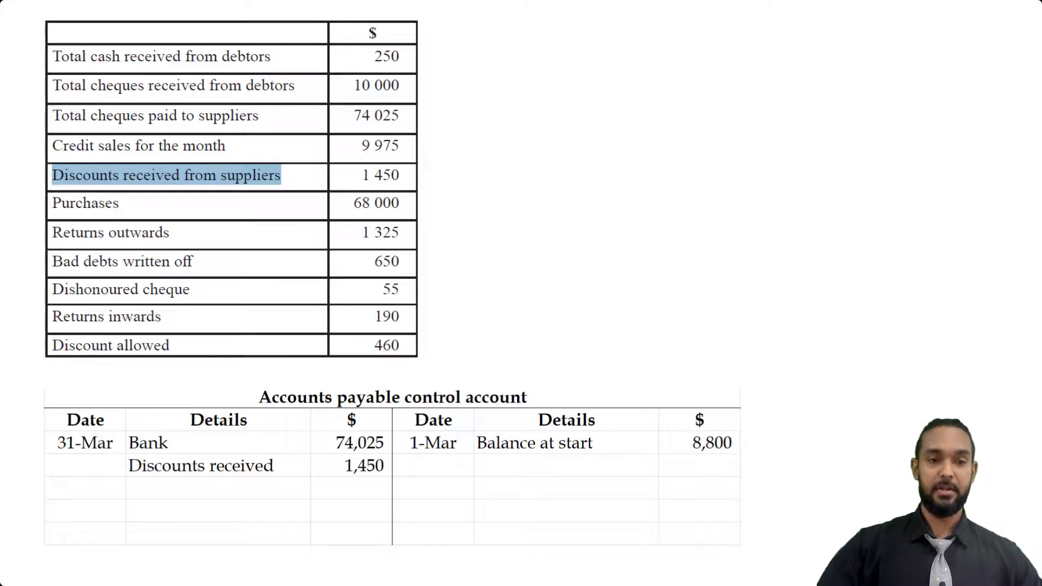
pyautogui.moveTo(277, 468); pyautogui.dragTo(314, 470)
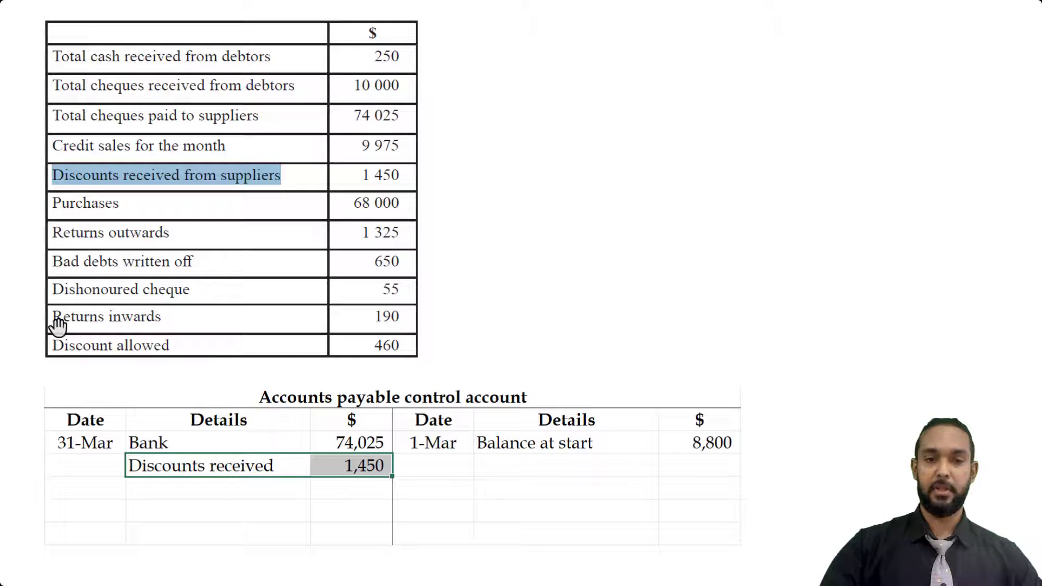
# Credit the payables control account with 31-Mar Purchases 68,000.
pyautogui.moveTo(50, 202); pyautogui.dragTo(137, 203)
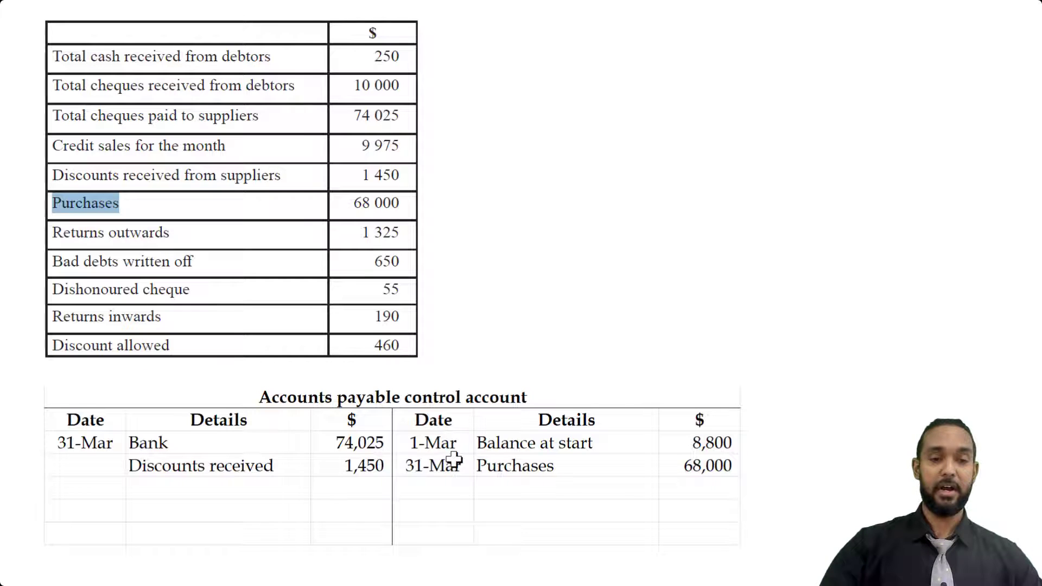
pyautogui.moveTo(437, 466); pyautogui.dragTo(685, 466)
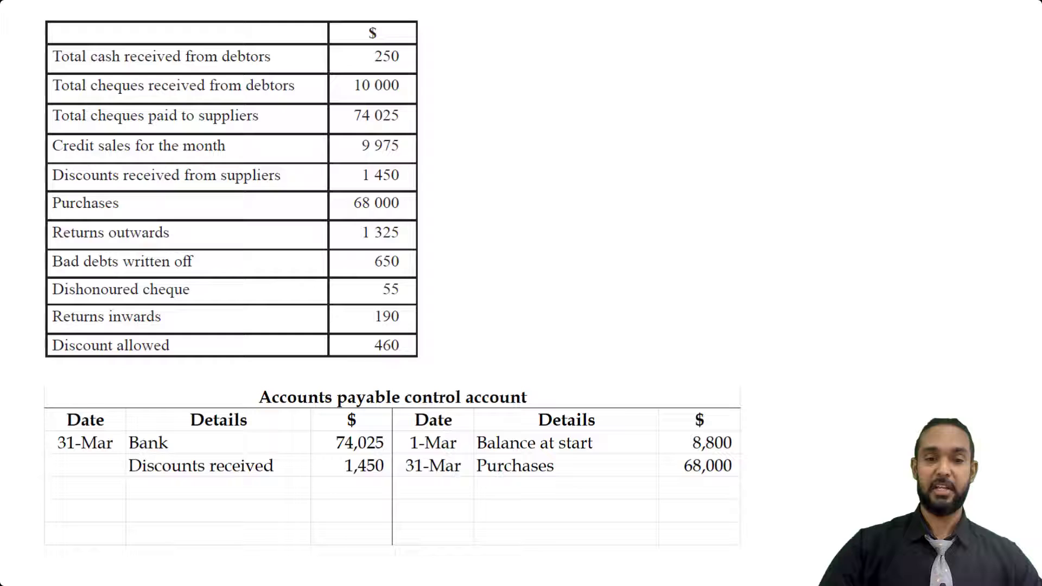
pyautogui.moveTo(433, 465); pyautogui.dragTo(706, 466)
pyautogui.press('Escape')
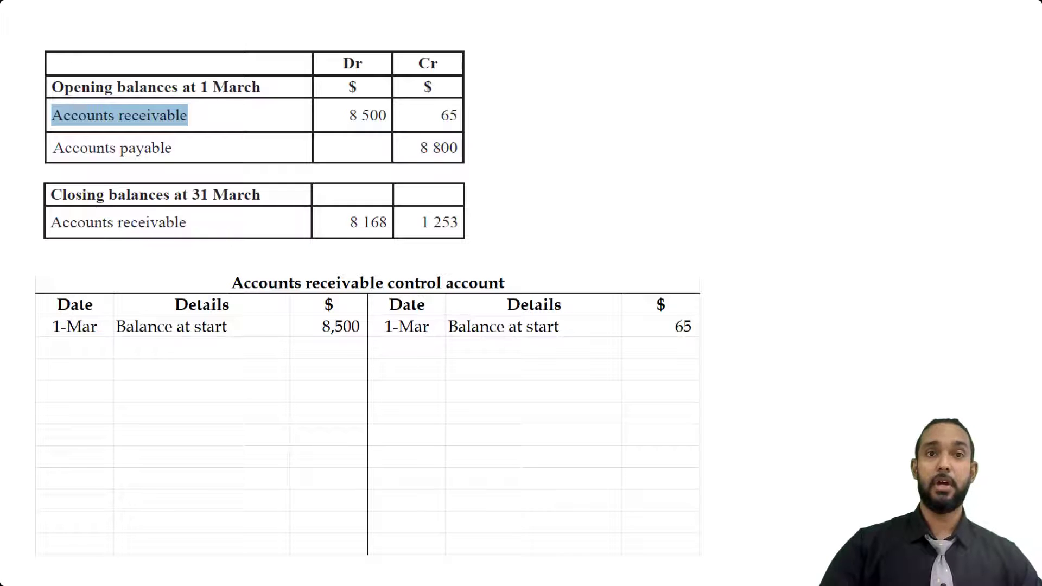
# Credit opening balance 65, Cash 250 and Bank 10,000, and debit Credit sales 9,975.
pyautogui.moveTo(42, 49); pyautogui.dragTo(225, 49)
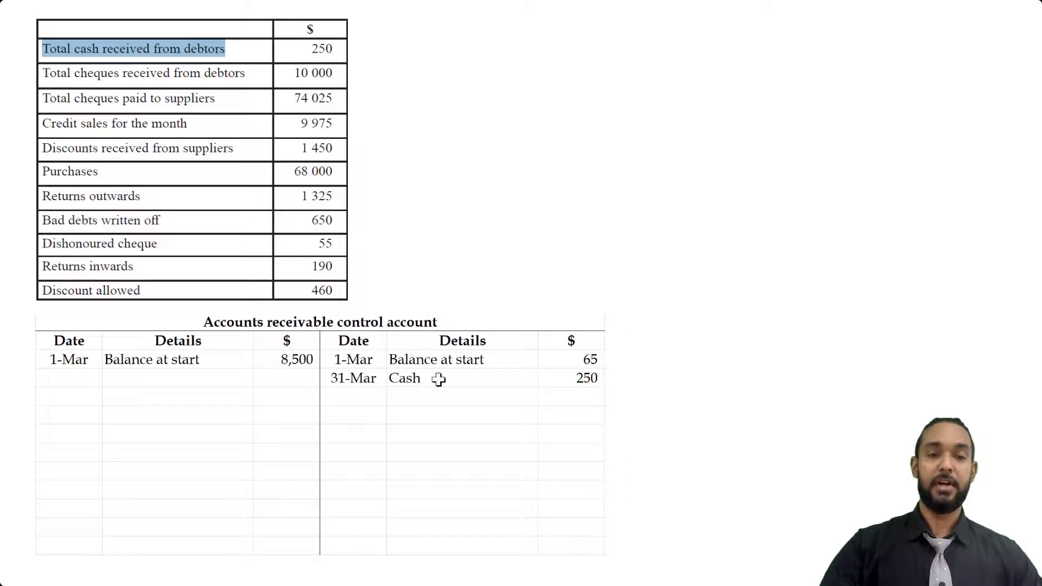
pyautogui.moveTo(351, 378); pyautogui.dragTo(580, 376)
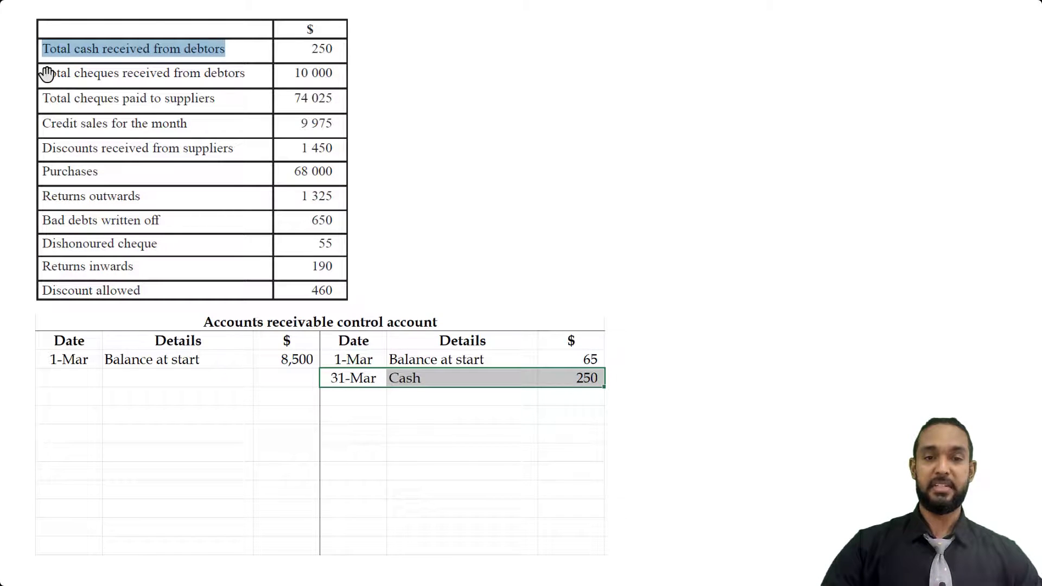
pyautogui.moveTo(44, 73); pyautogui.dragTo(237, 81)
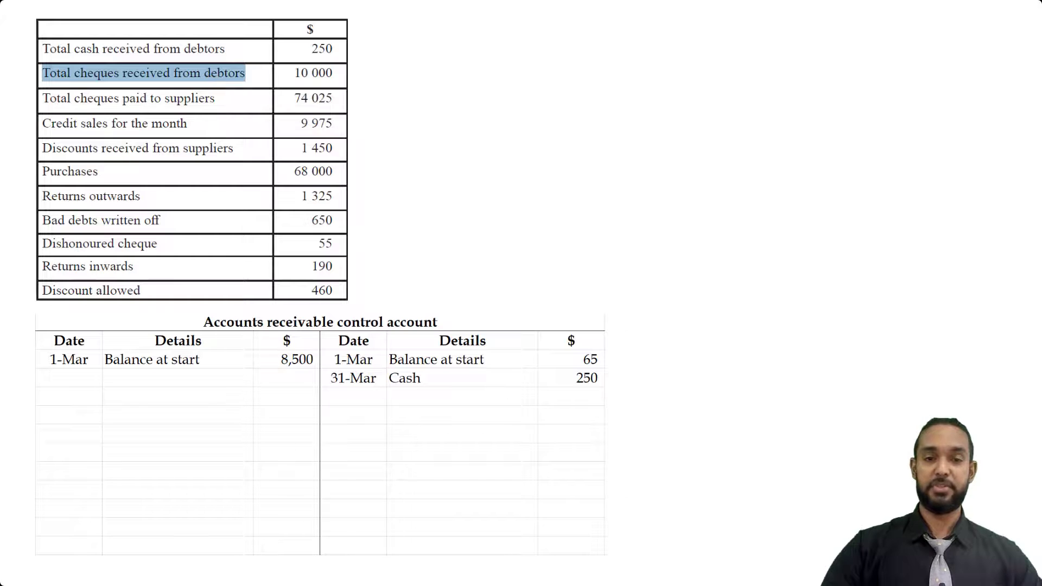
pyautogui.moveTo(353, 378); pyautogui.dragTo(587, 377)
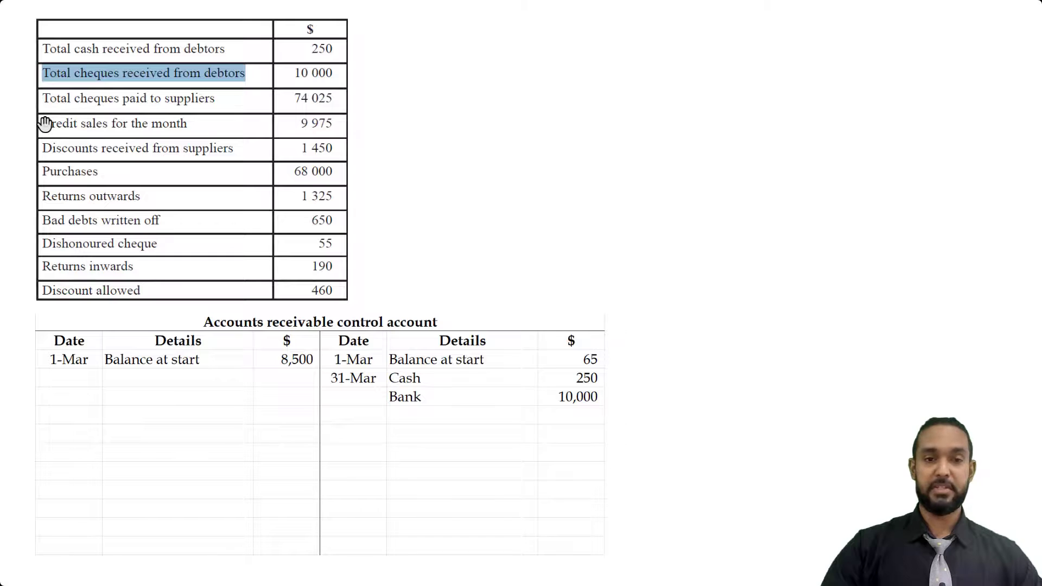
pyautogui.moveTo(44, 123); pyautogui.dragTo(188, 123)
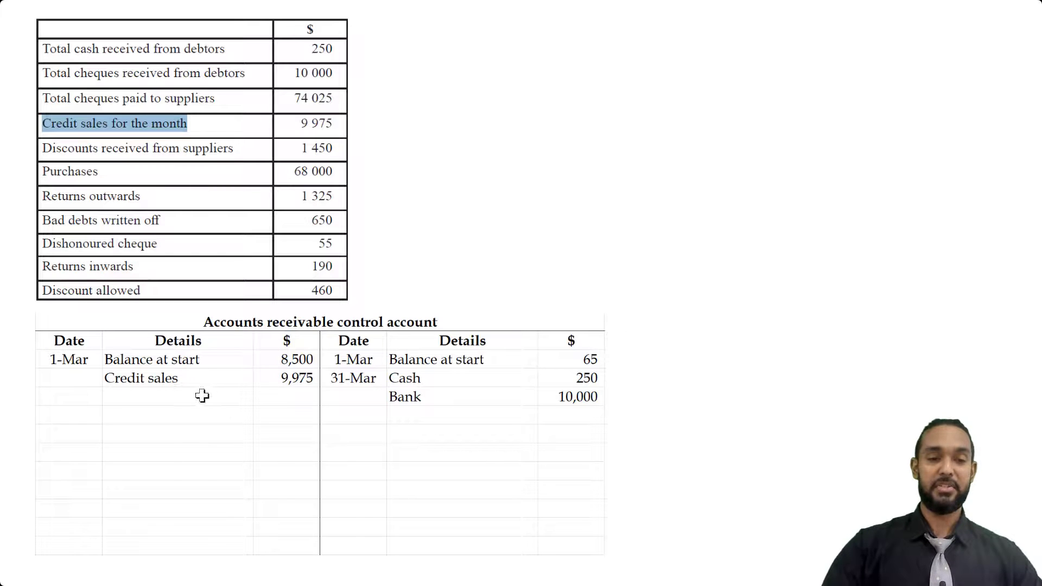
pyautogui.moveTo(170, 377); pyautogui.dragTo(282, 377)
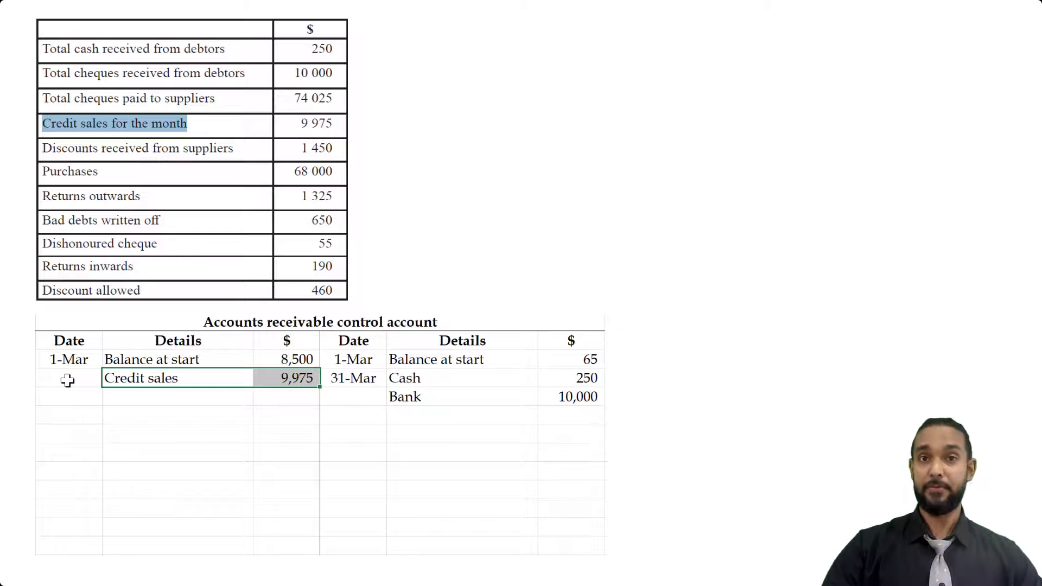
# Credit Bad debts written off 650 beneath Bank 10,000 in the receivables account.
pyautogui.moveTo(72, 381); pyautogui.dragTo(290, 369)
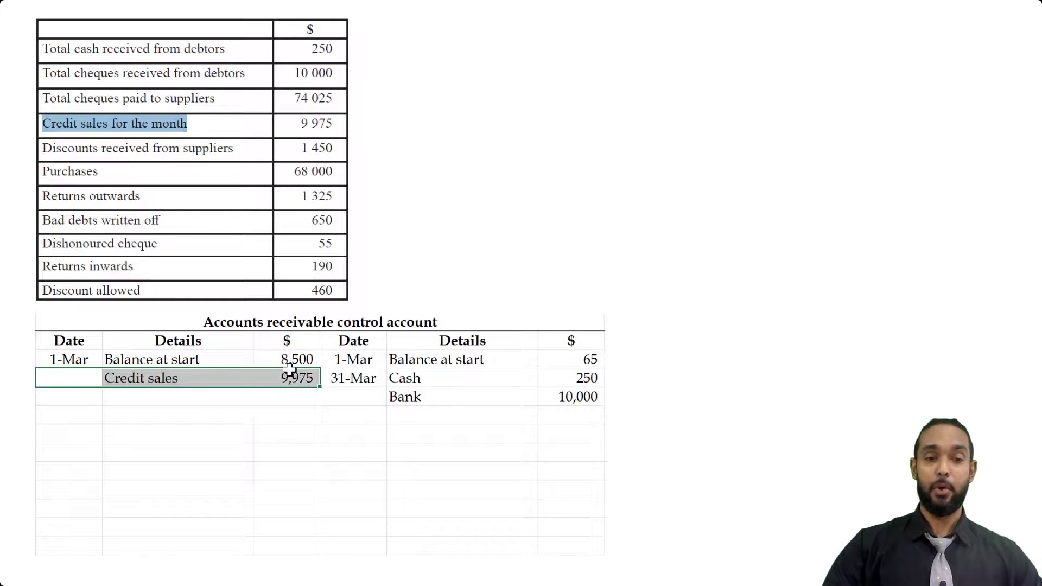
pyautogui.moveTo(93, 359); pyautogui.dragTo(265, 368)
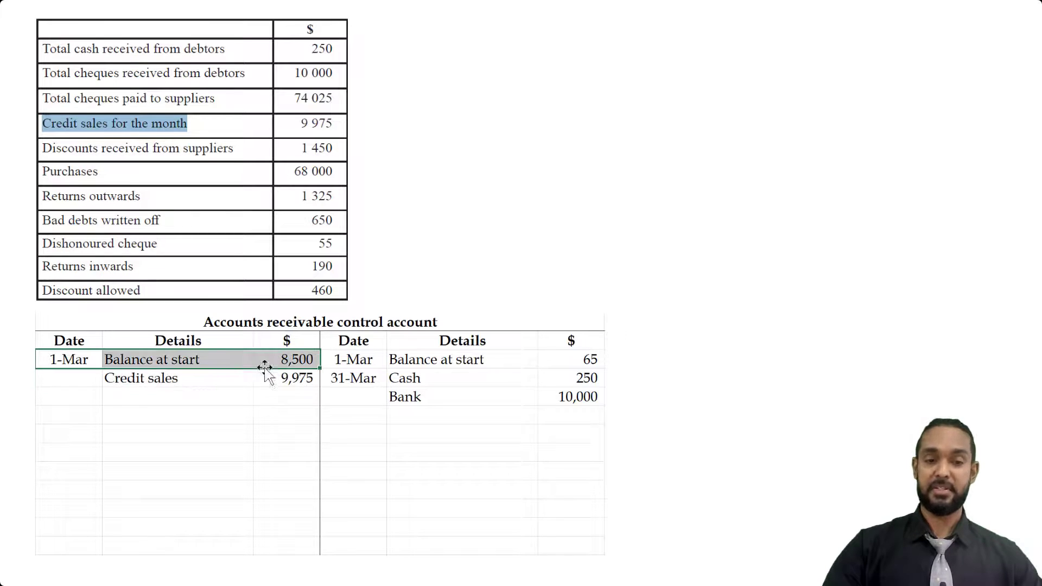
pyautogui.moveTo(88, 378); pyautogui.dragTo(282, 375)
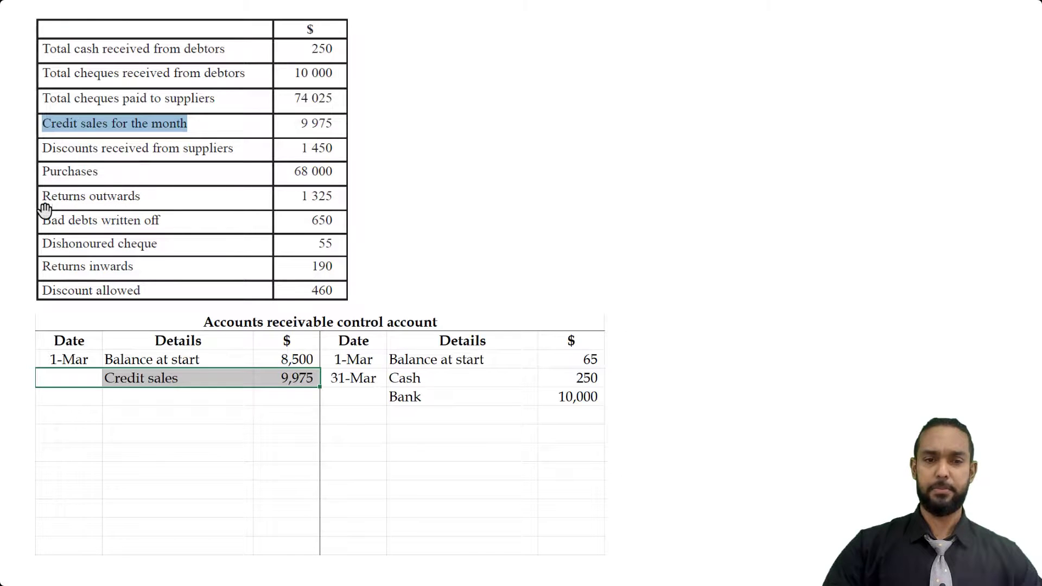
pyautogui.moveTo(42, 216); pyautogui.dragTo(160, 220)
pyautogui.moveTo(141, 378); pyautogui.dragTo(297, 379)
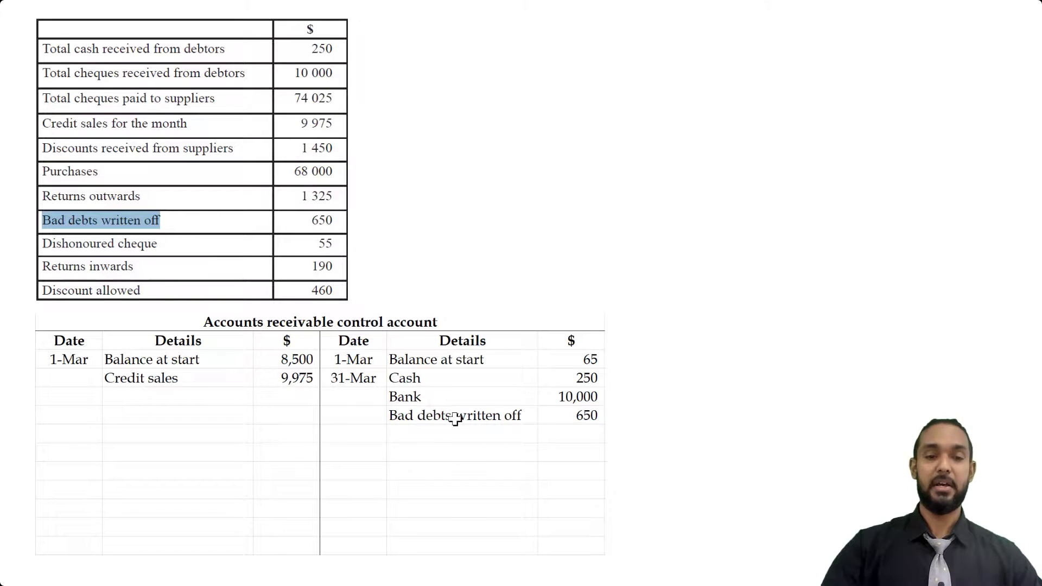
# Debit Dishonoured cheque 55 beneath Credit sales 9,975 in the receivables account.
pyautogui.moveTo(456, 419); pyautogui.dragTo(600, 419)
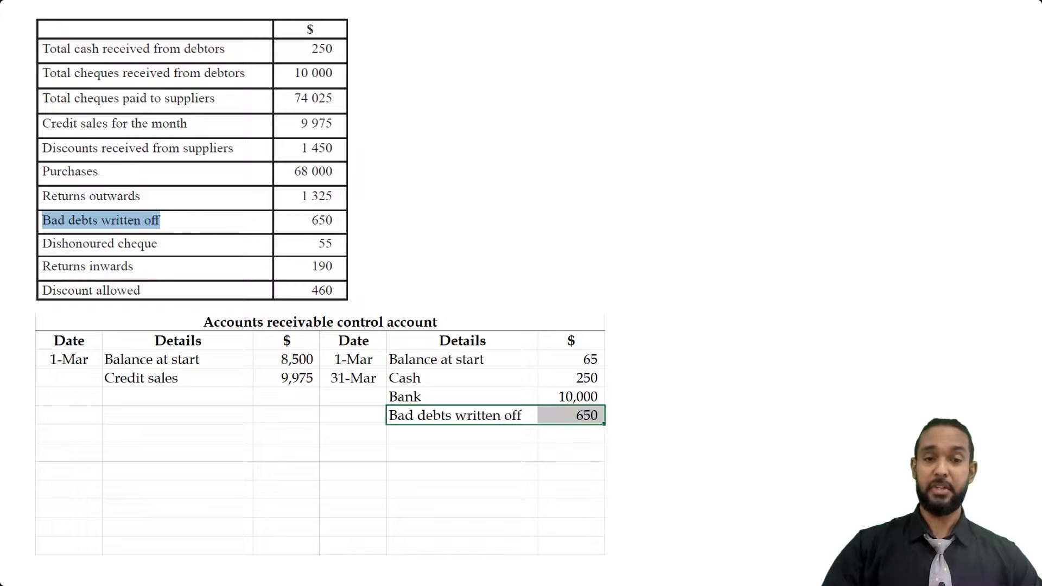
pyautogui.moveTo(52, 245); pyautogui.dragTo(157, 245)
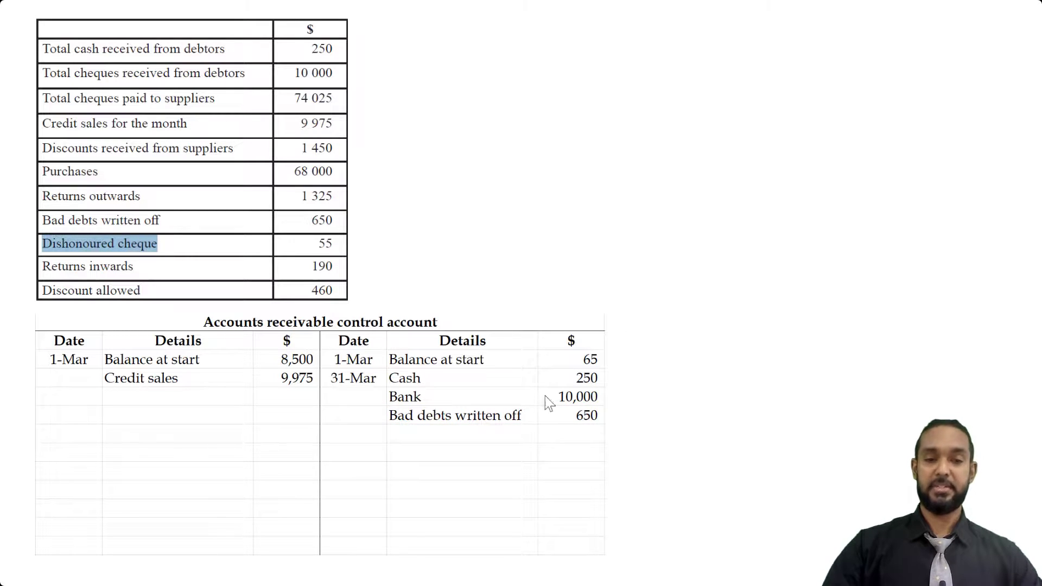
pyautogui.click(521, 396)
pyautogui.moveTo(542, 397); pyautogui.dragTo(565, 398)
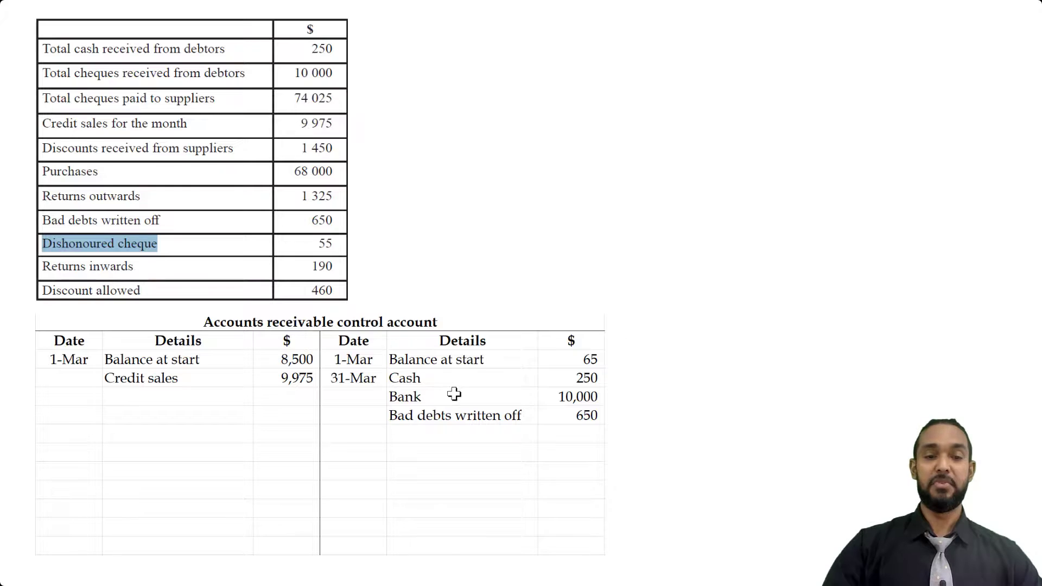
pyautogui.moveTo(455, 396); pyautogui.dragTo(565, 395)
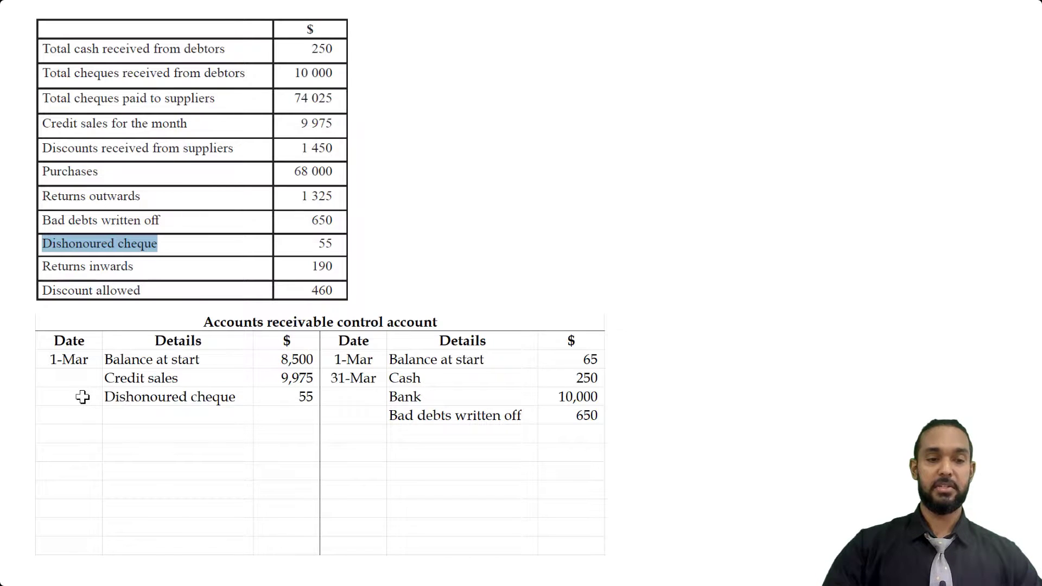
pyautogui.moveTo(82, 397); pyautogui.dragTo(316, 395)
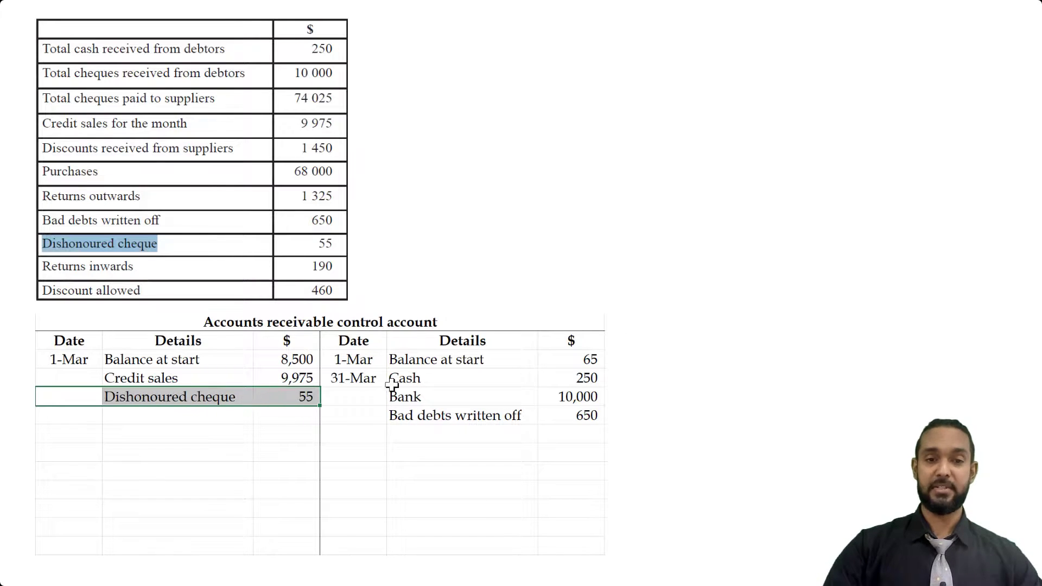
# Credit Returns inwards 190 and Discount allowed 460 below Bad debts written off.
pyautogui.moveTo(38, 267); pyautogui.dragTo(134, 268)
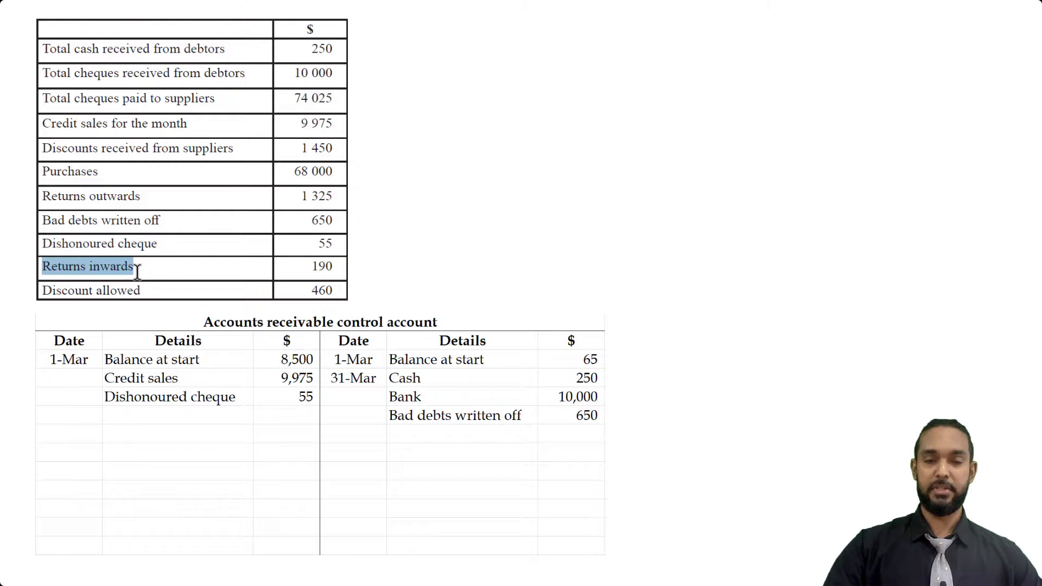
pyautogui.hotkey('alt', 'Tab')
pyautogui.hotkey('alt', 'Tab')
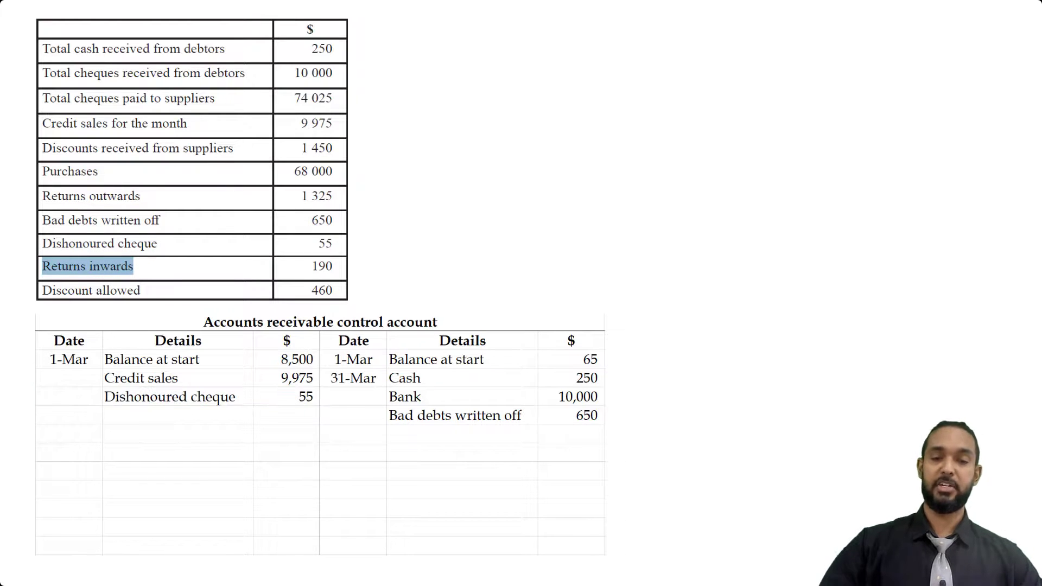